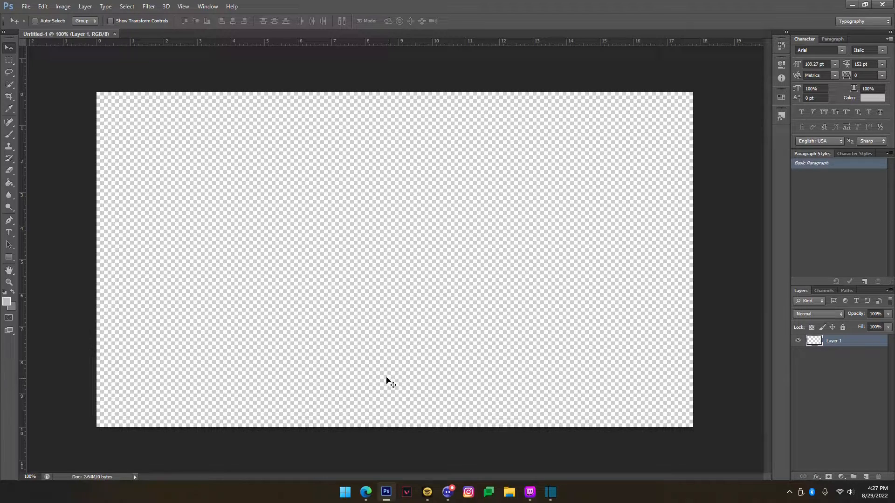
- Set up the Rectangle tool with the grey foreground-to-background gradient fill, linear style at 90 degrees
{"action": "left_click", "coordinate": [9, 257]}
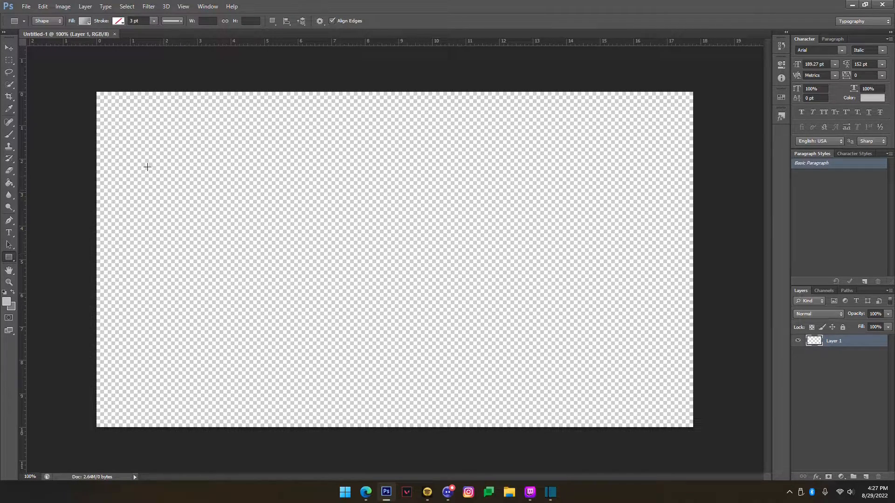
{"action": "left_click", "coordinate": [85, 22]}
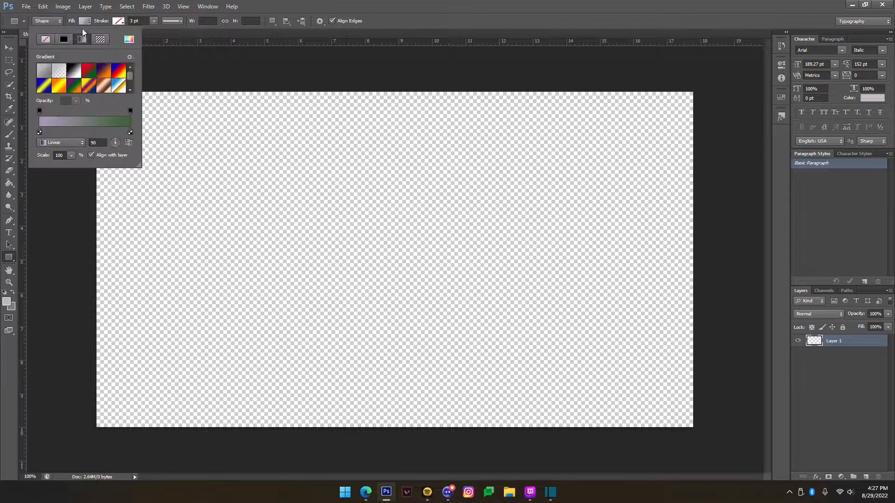
{"action": "left_click", "coordinate": [46, 72]}
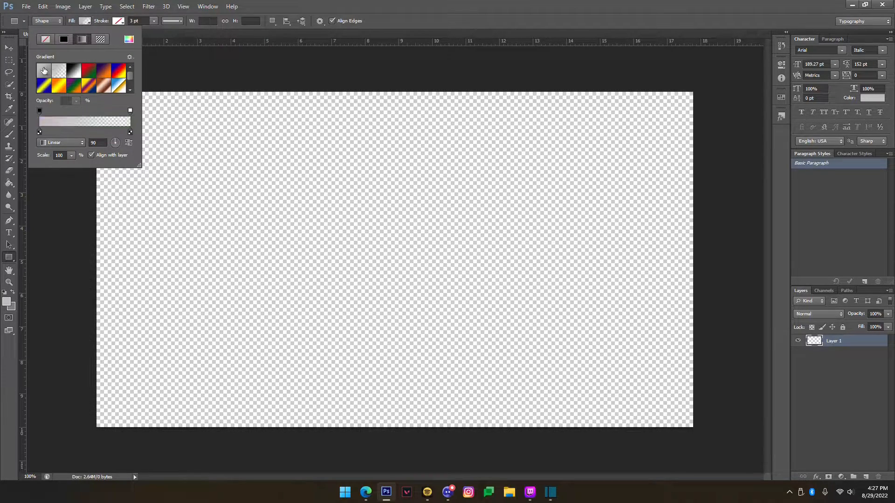
{"action": "left_click", "coordinate": [58, 141]}
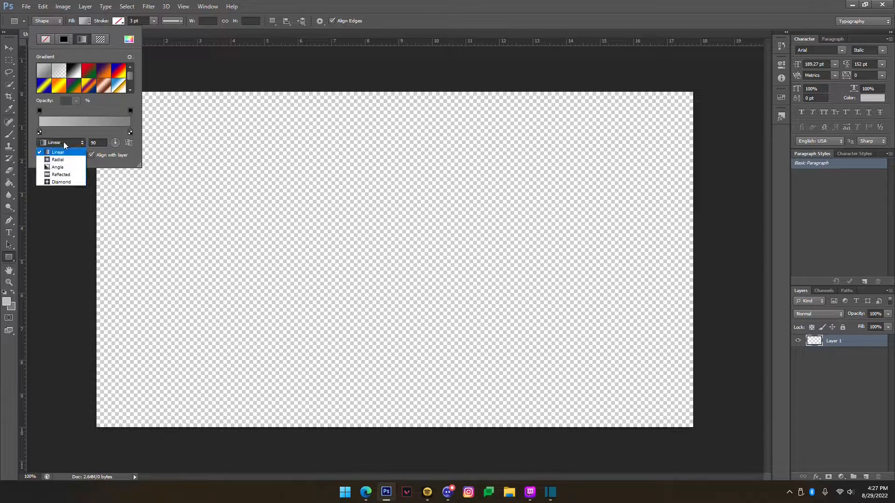
{"action": "left_click", "coordinate": [64, 141]}
{"action": "left_click", "coordinate": [103, 142]}
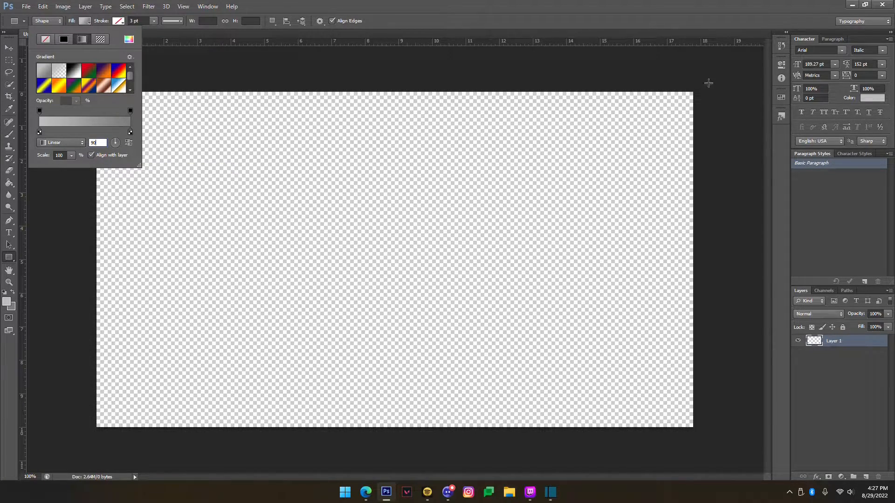
- Draw a gradient rectangle about 1296 by 728 px covering the whole canvas and delete its vector path
{"action": "left_click_drag", "start_coordinate": [698, 89], "coordinate": [96, 427]}
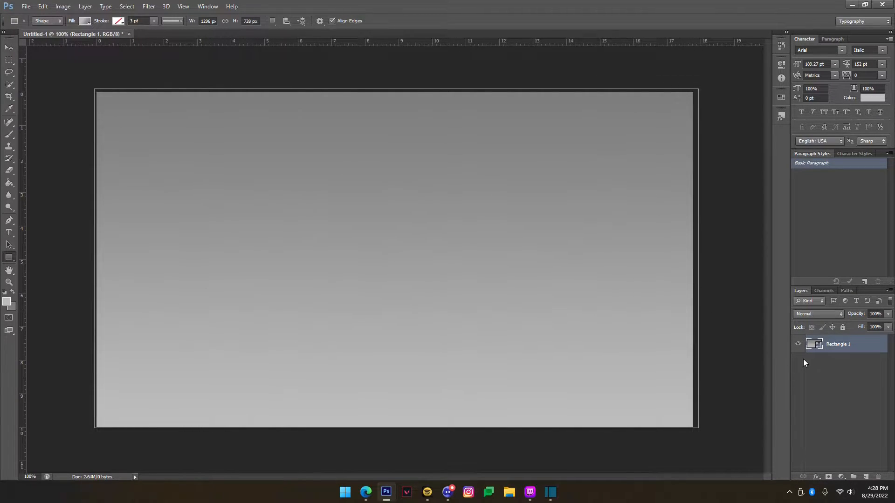
{"action": "key", "text": "Delete"}
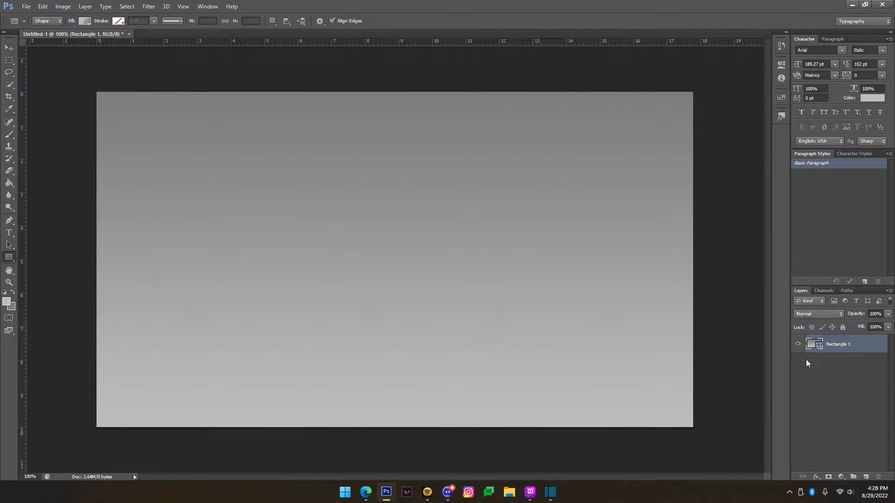
{"action": "key", "text": "Delete"}
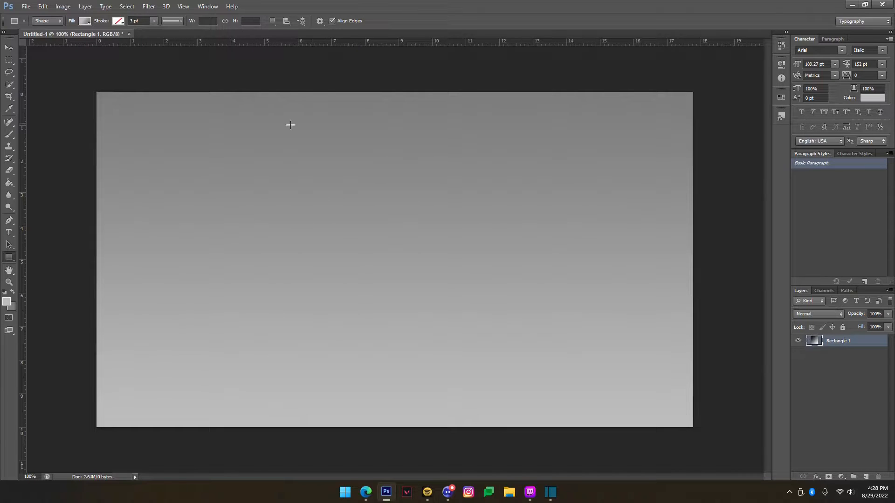
- Rasterize the gradient layer and apply the Wave distortion with one square generator, wavelength 93 to 94 and amplitude 1 to 999
{"action": "left_click", "coordinate": [149, 6]}
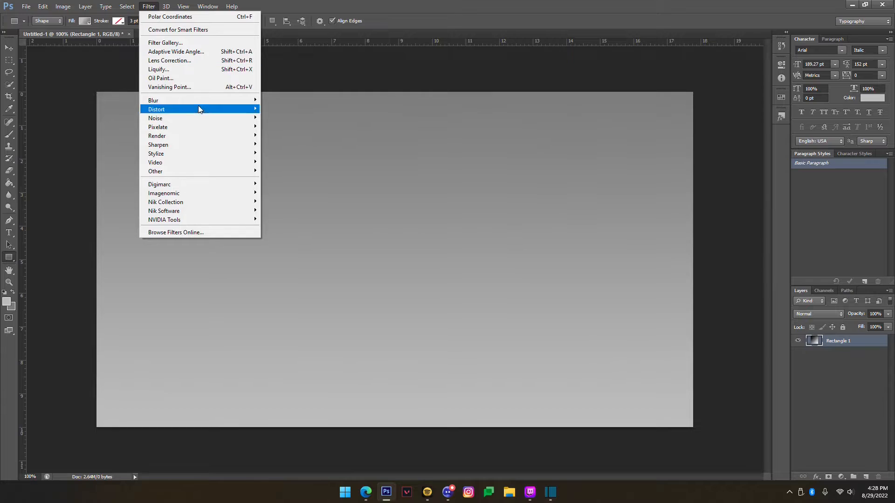
{"action": "mouse_move", "coordinate": [198, 109]}
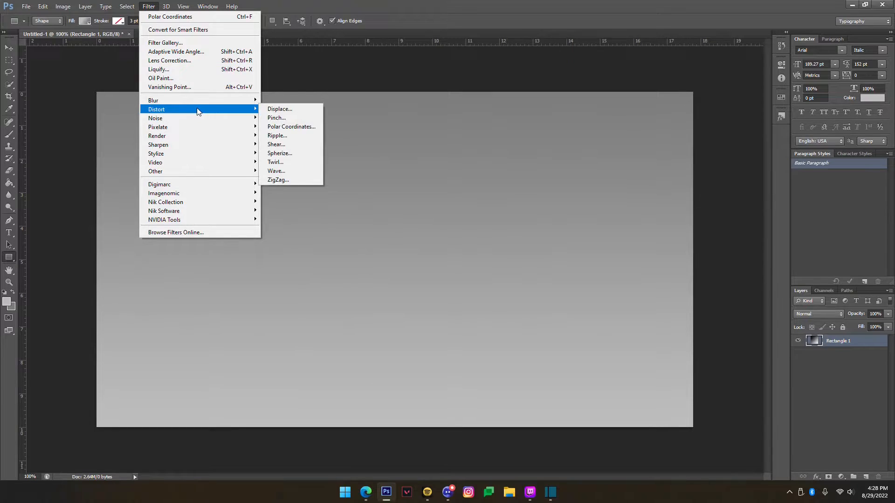
{"action": "left_click", "coordinate": [290, 171]}
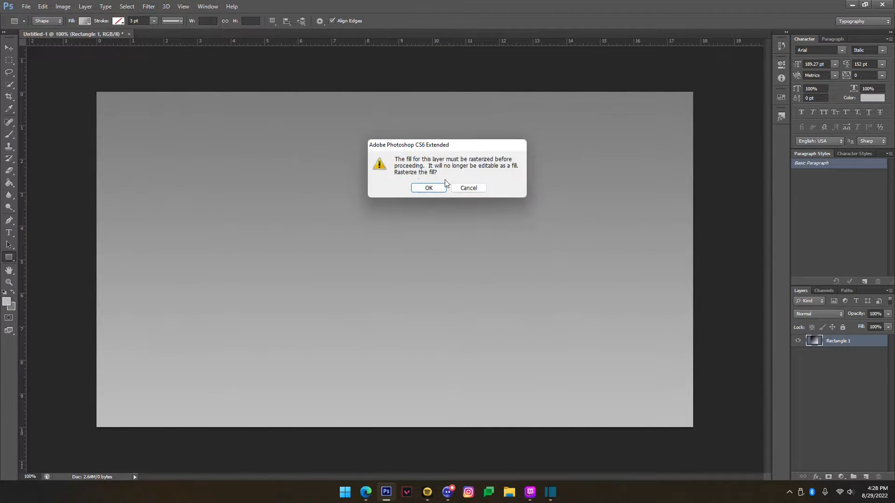
{"action": "left_click", "coordinate": [428, 188]}
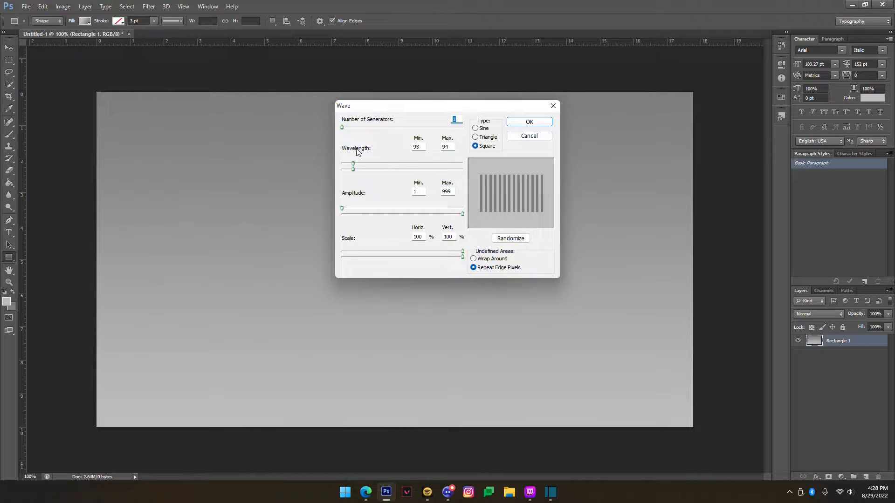
{"action": "double_click", "coordinate": [419, 146]}
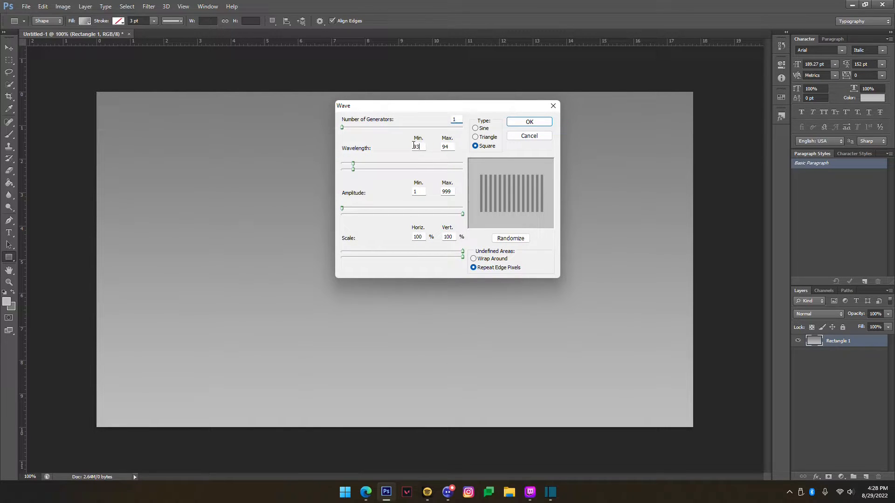
{"action": "double_click", "coordinate": [445, 147]}
{"action": "left_click", "coordinate": [412, 192]}
{"action": "double_click", "coordinate": [413, 193]}
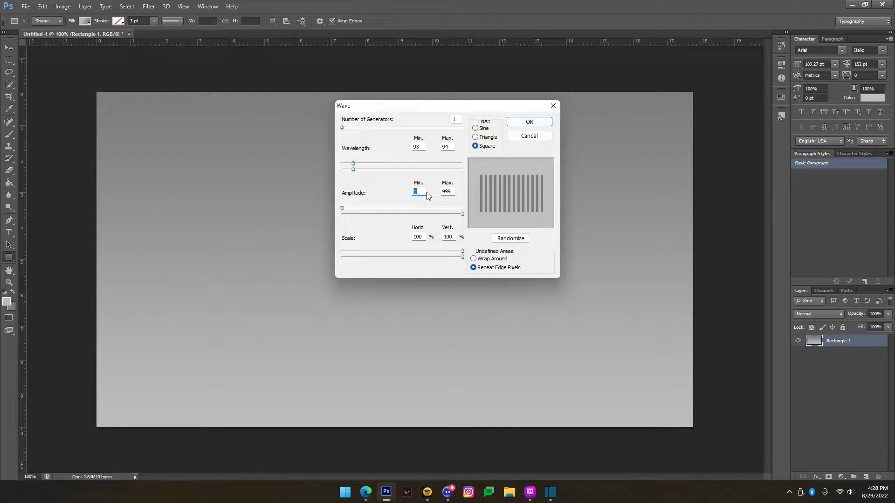
{"action": "left_click", "coordinate": [451, 192]}
{"action": "left_click", "coordinate": [520, 120]}
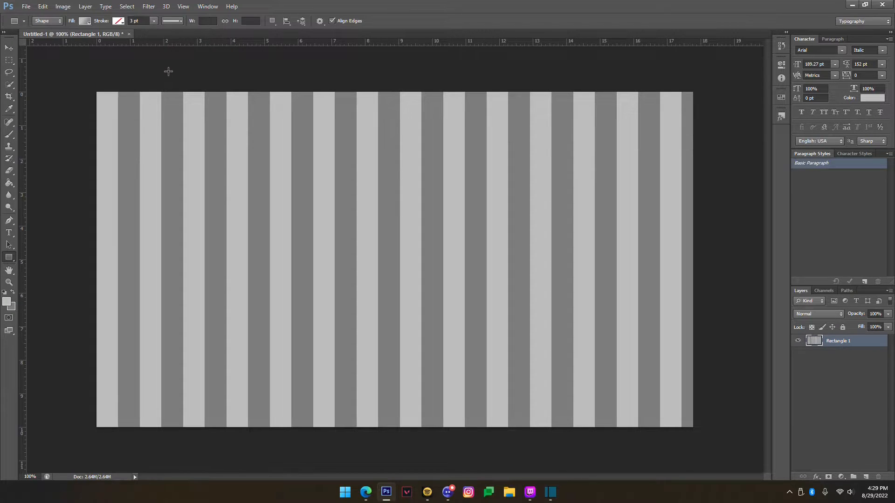
- Apply the Polar Coordinates distortion to the striped layer with the Rectangular to Polar option
{"action": "left_click", "coordinate": [148, 6]}
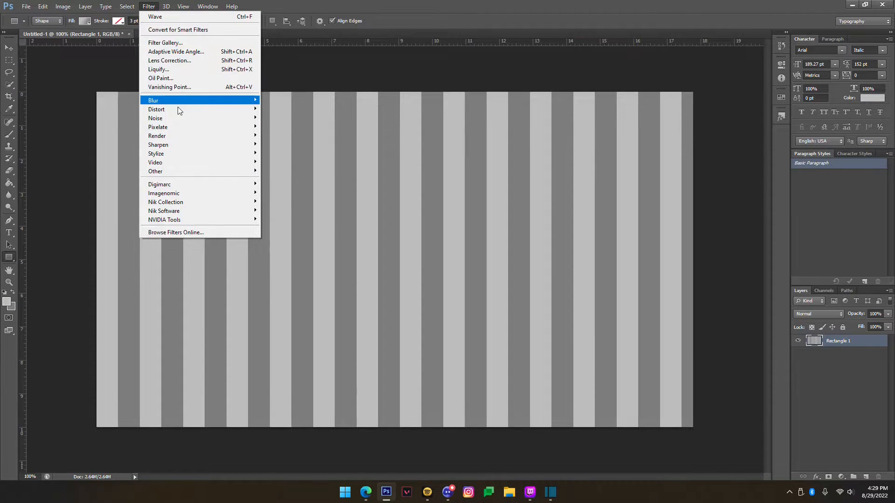
{"action": "mouse_move", "coordinate": [180, 110]}
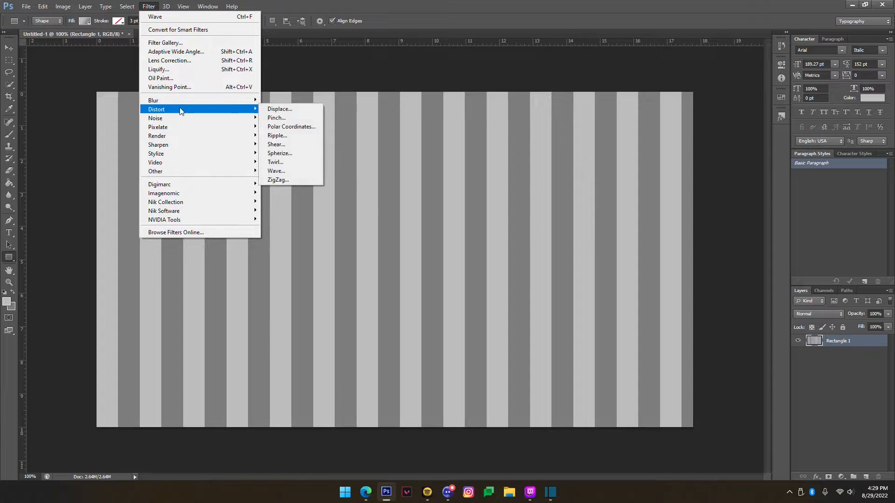
{"action": "left_click", "coordinate": [301, 129]}
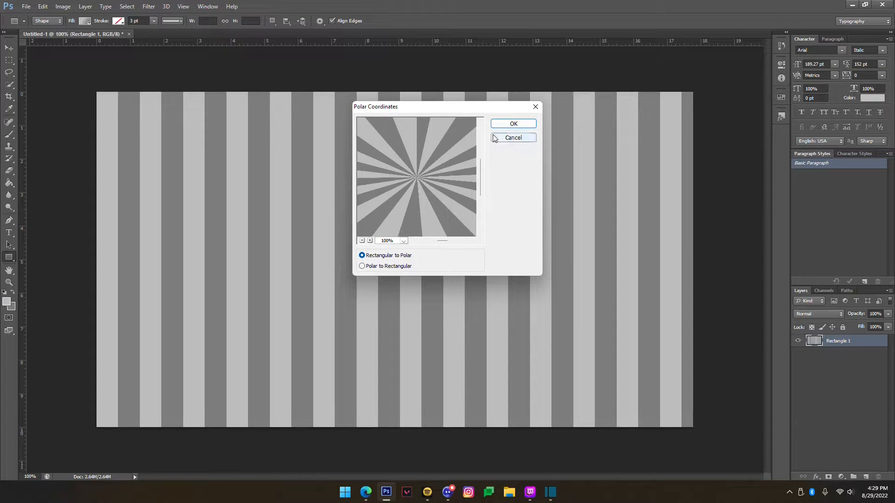
{"action": "left_click_drag", "start_coordinate": [378, 182], "coordinate": [413, 189]}
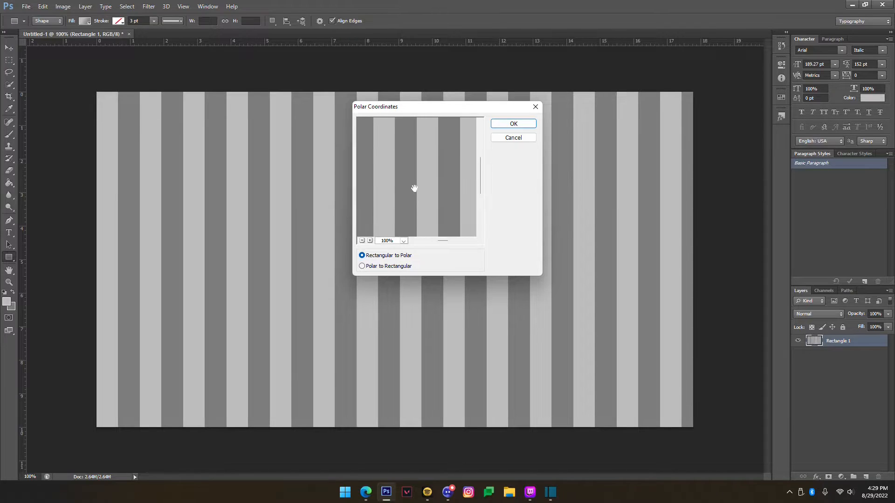
{"action": "left_click", "coordinate": [514, 124]}
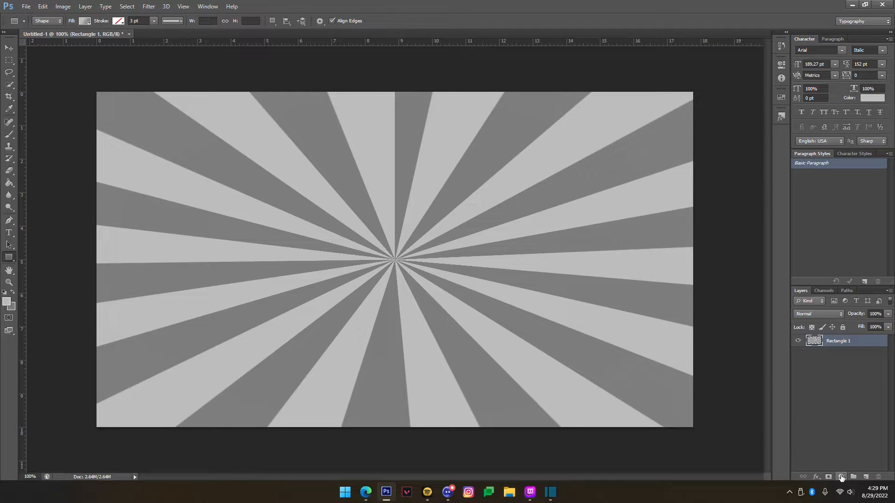
- Add a Hue/Saturation adjustment layer with Colorize on, tinting the rays green with hue about 130 and lightness about -22
{"action": "left_click", "coordinate": [841, 477]}
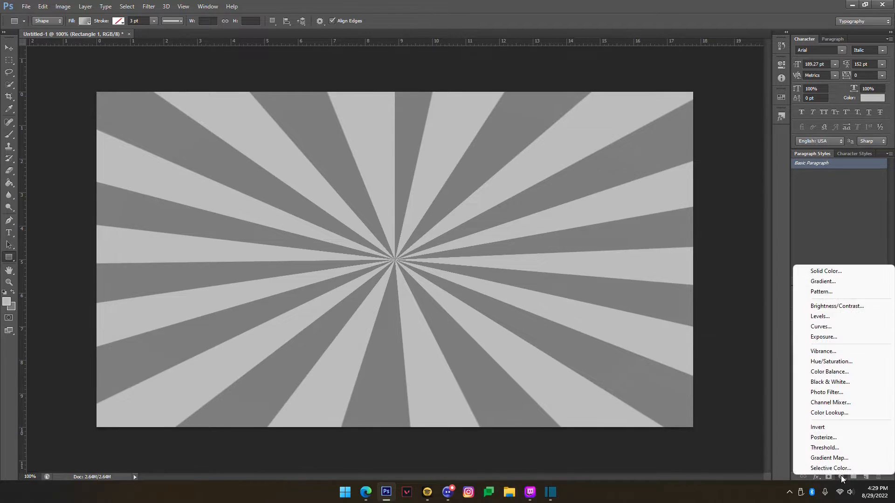
{"action": "left_click", "coordinate": [838, 362]}
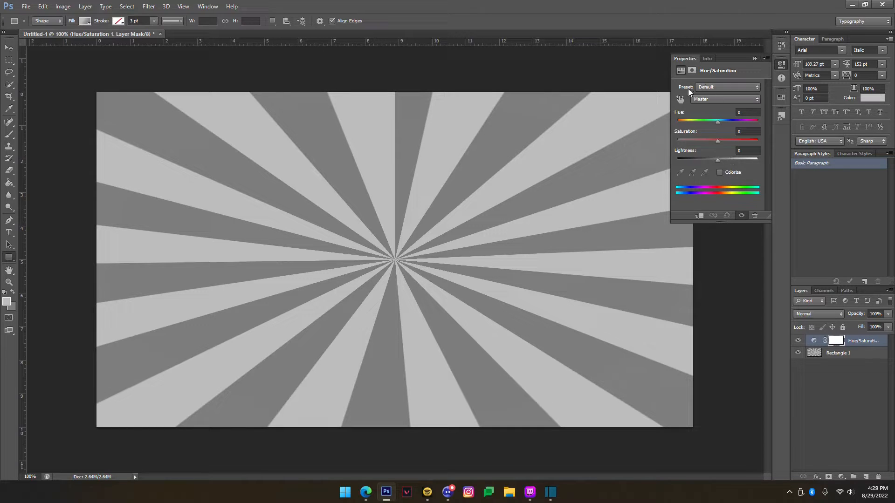
{"action": "left_click", "coordinate": [721, 172]}
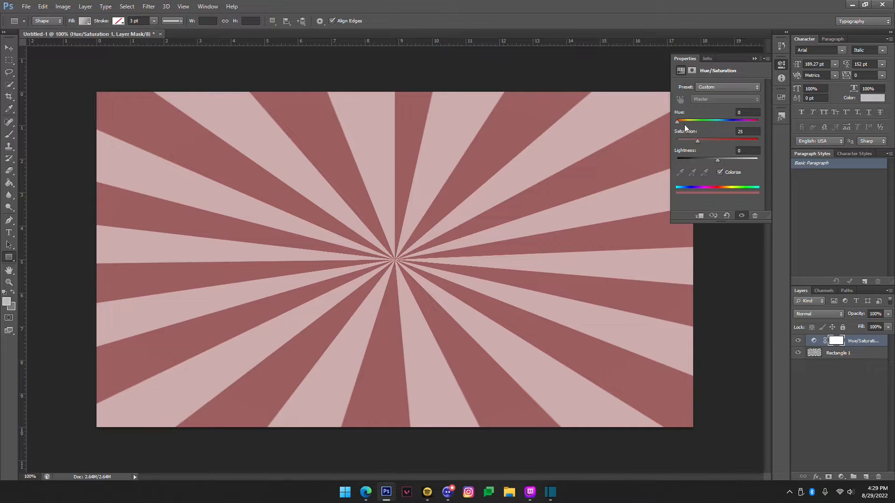
{"action": "left_click_drag", "start_coordinate": [679, 120], "coordinate": [707, 121]}
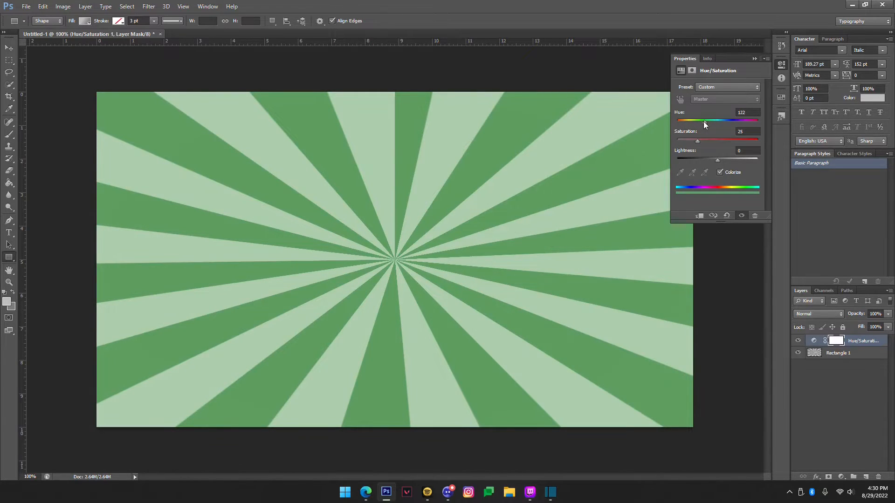
{"action": "left_click_drag", "start_coordinate": [717, 159], "coordinate": [708, 160]}
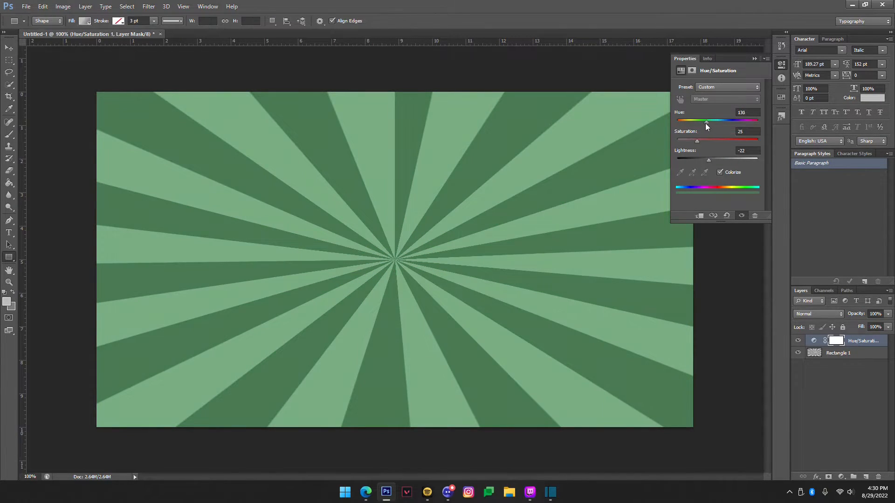
{"action": "left_click_drag", "start_coordinate": [708, 124], "coordinate": [707, 159]}
{"action": "left_click", "coordinate": [754, 59]}
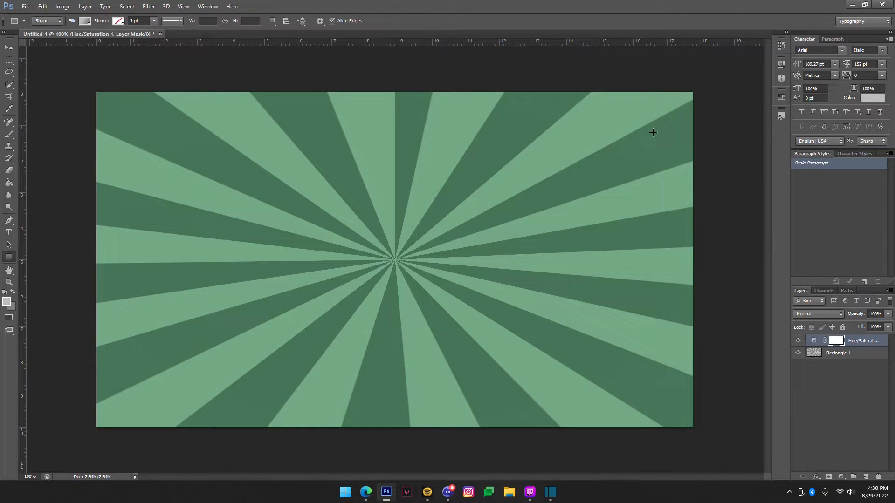
- Save the document to the Desktop as Sunburst Effect in Photoshop format with Maximize Compatibility on
{"action": "key", "text": "ctrl+s"}
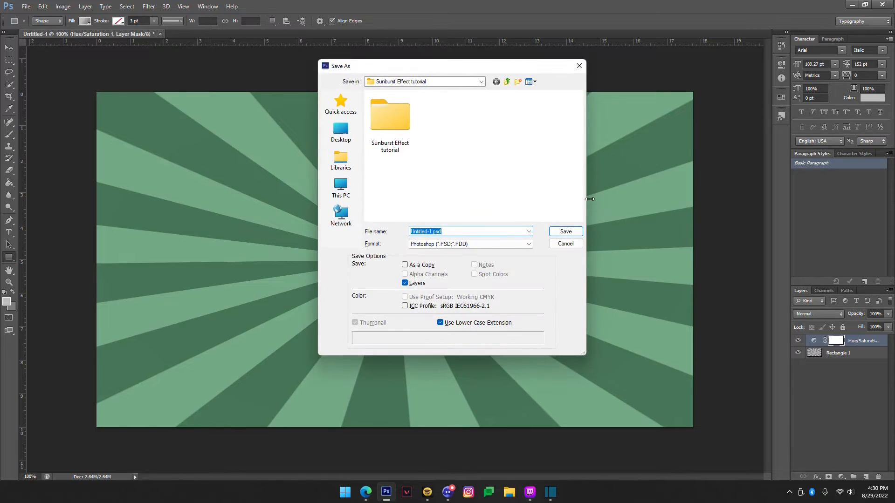
{"action": "type", "text": "Sub"}
{"action": "key", "text": "BackSpace"}
{"action": "type", "text": "nburst Effect"}
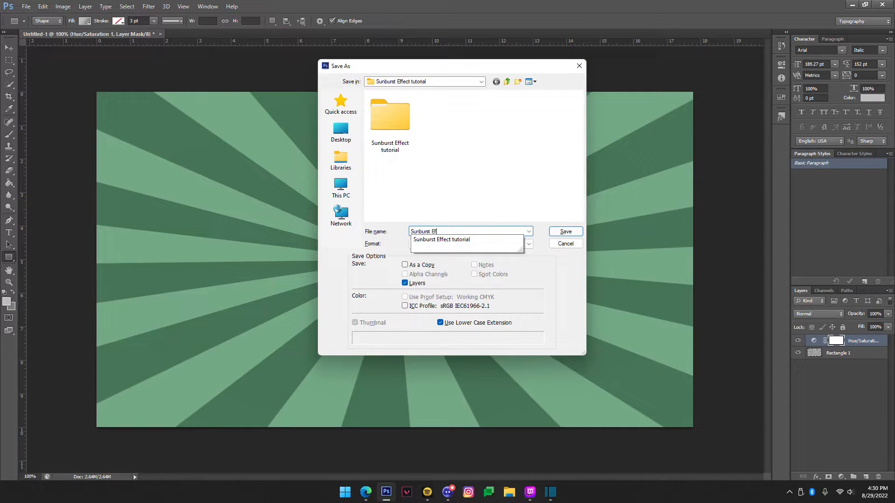
{"action": "left_click", "coordinate": [340, 133]}
{"action": "left_click", "coordinate": [565, 232]}
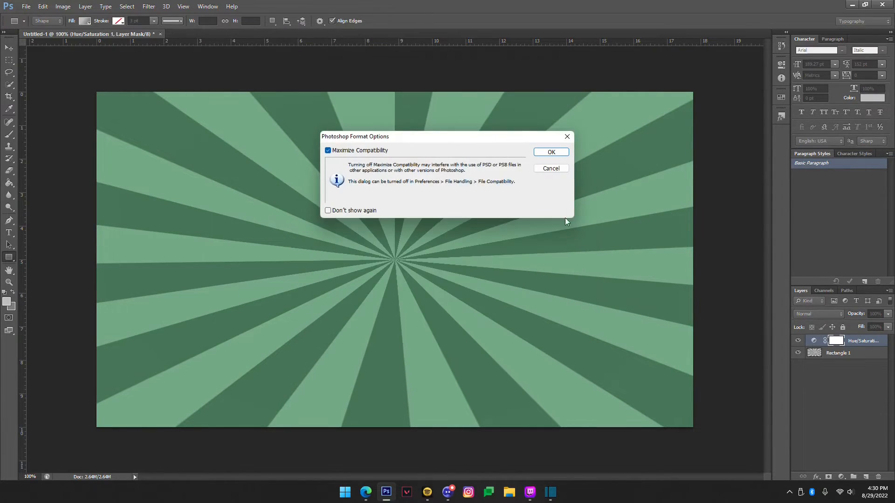
{"action": "key", "text": "Return"}
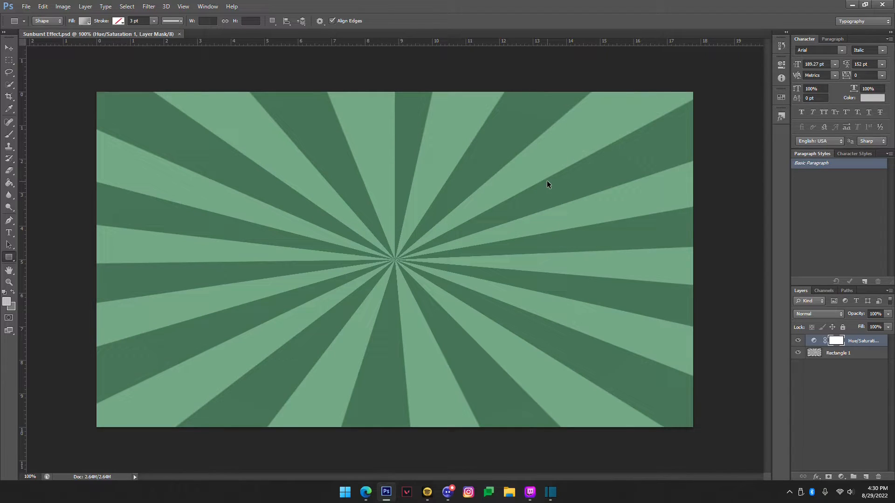
- Save a JPEG version of the sunburst to the Desktop at Maximum quality 12 with the Baseline ("Standard") format option
{"action": "key", "text": "ctrl+shift+s"}
{"action": "left_click", "coordinate": [473, 244]}
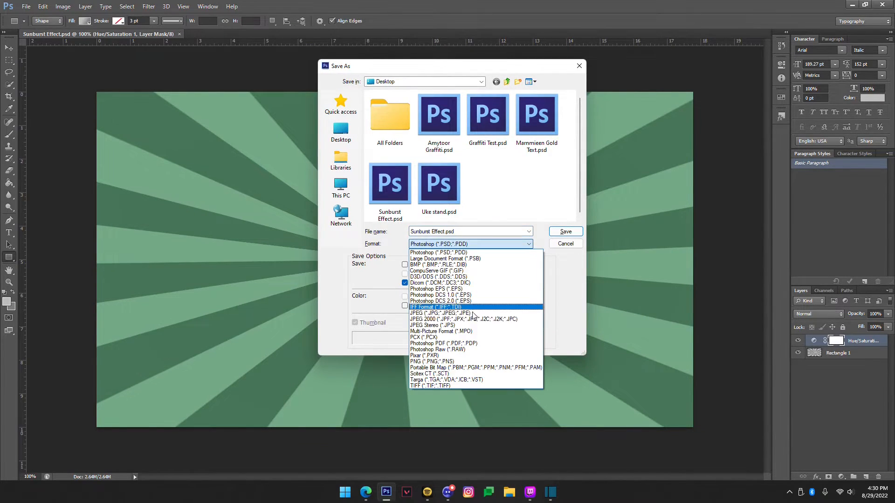
{"action": "left_click", "coordinate": [471, 313]}
{"action": "left_click", "coordinate": [565, 231]}
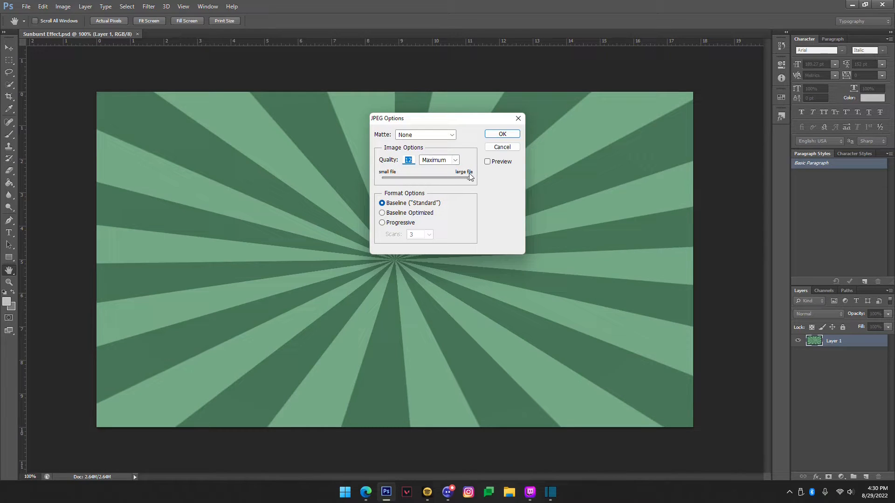
{"action": "key", "text": "Return"}
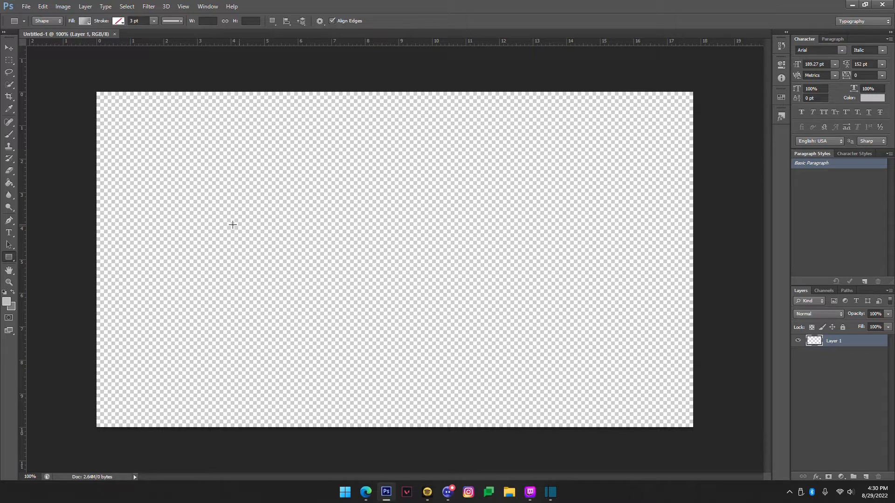
- Set the foreground colour to a muted pinkish purple, hex a981a7
{"action": "left_click", "coordinate": [7, 302]}
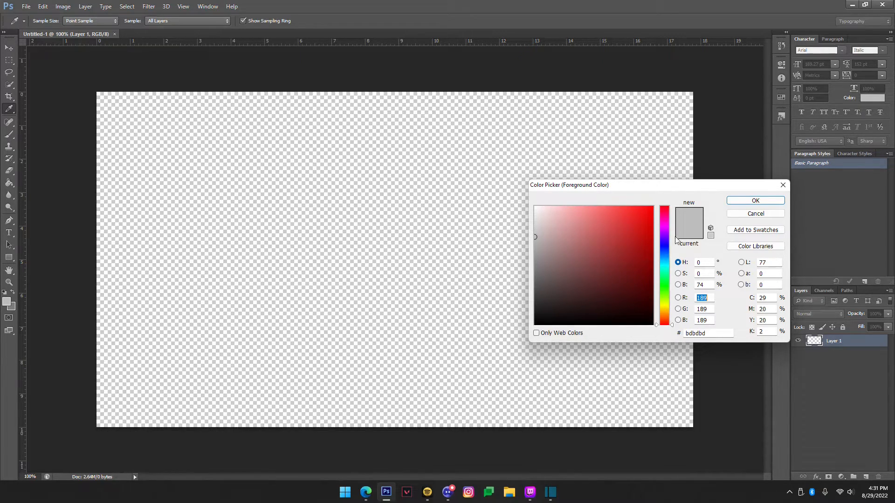
{"action": "left_click", "coordinate": [666, 225]}
{"action": "left_click", "coordinate": [588, 217]}
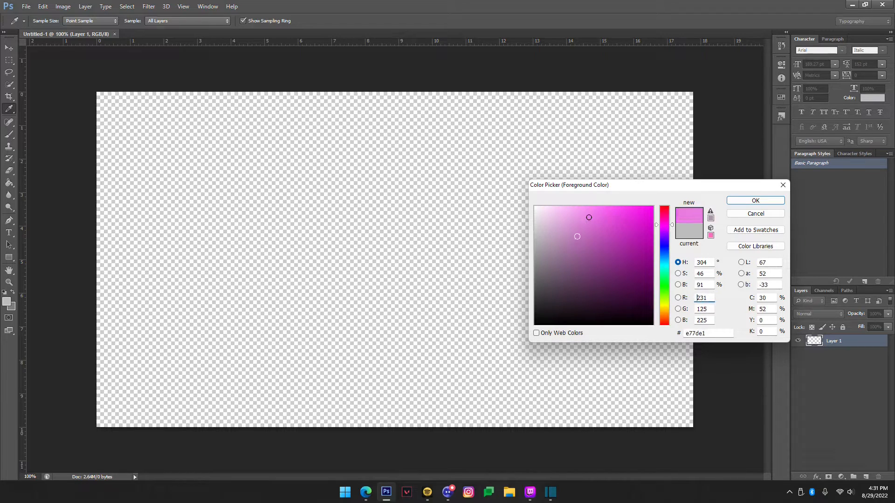
{"action": "left_click_drag", "start_coordinate": [577, 236], "coordinate": [563, 246]}
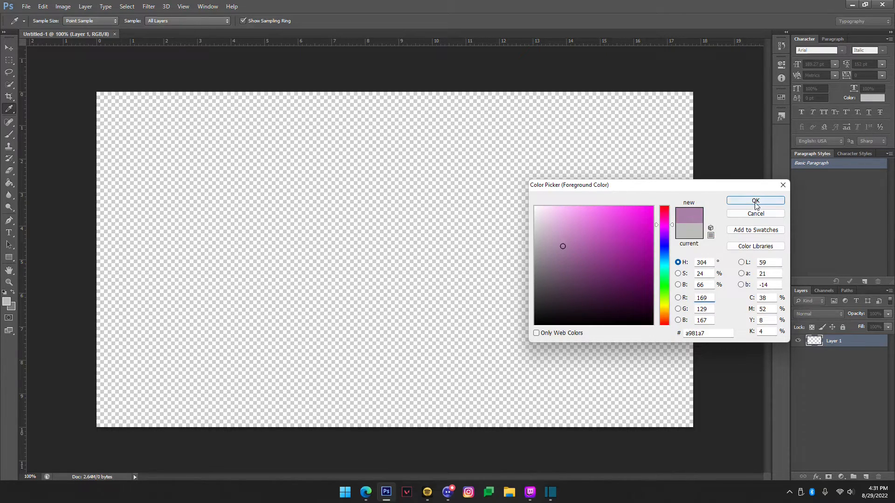
{"action": "left_click", "coordinate": [763, 202]}
- Set the background colour to a dark green, about hex 34532a
{"action": "left_click", "coordinate": [12, 307]}
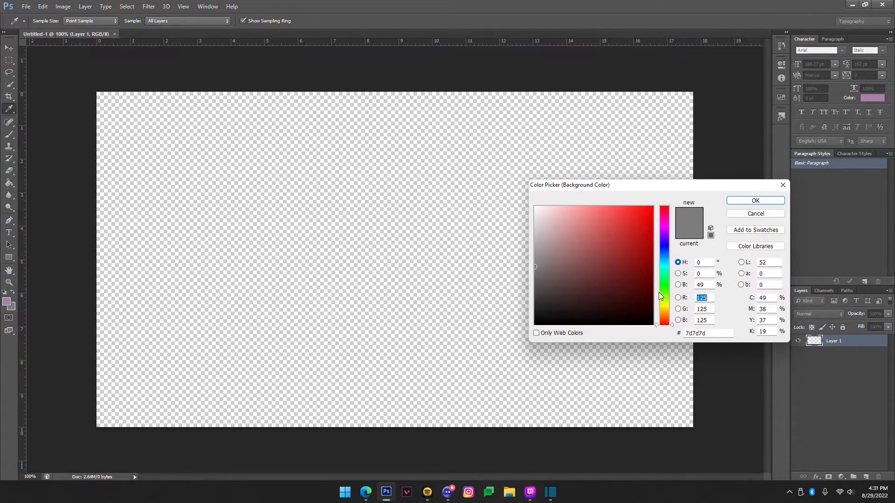
{"action": "left_click", "coordinate": [664, 290]}
{"action": "left_click", "coordinate": [601, 286]}
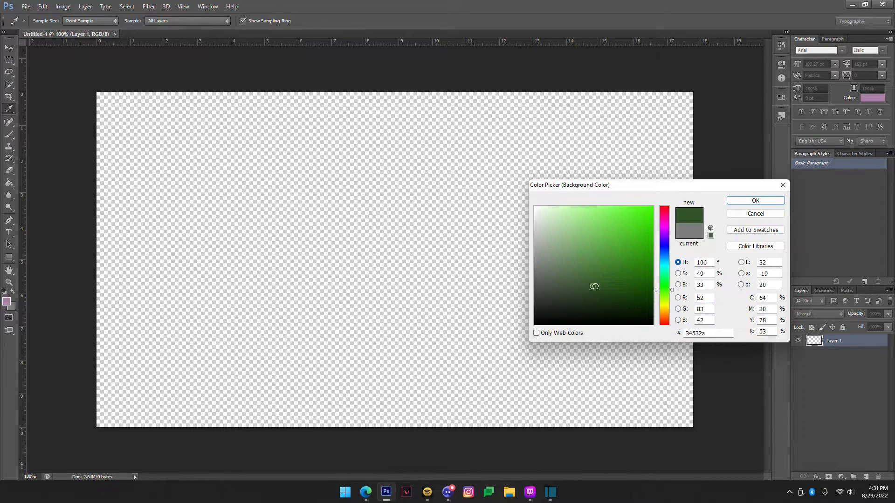
{"action": "key", "text": "Return"}
- Draw a rectangle about 1298 by 732 px covering the whole canvas, filled with the purple-to-green foreground-to-background linear gradient at 90 degrees
{"action": "key", "text": "u"}
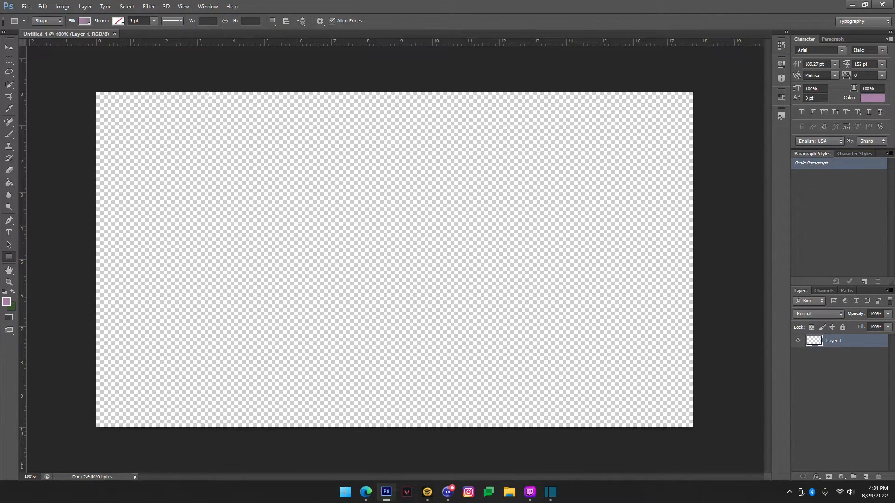
{"action": "left_click", "coordinate": [85, 22]}
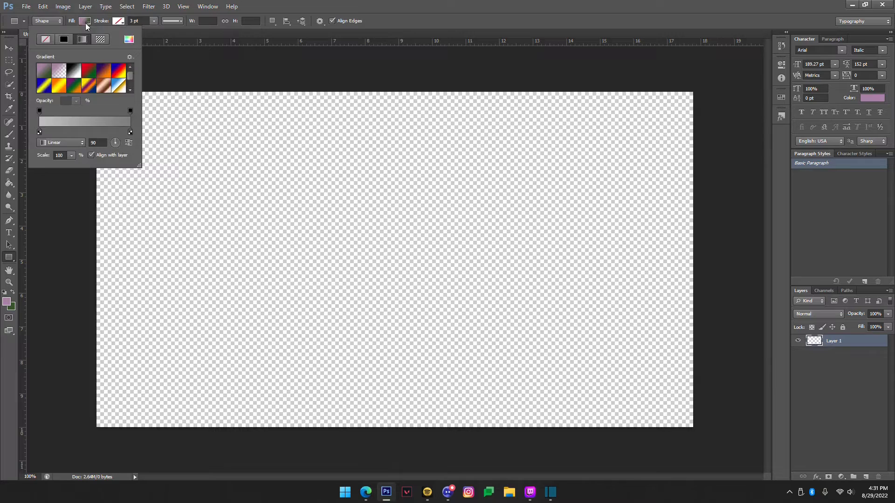
{"action": "left_click", "coordinate": [44, 71]}
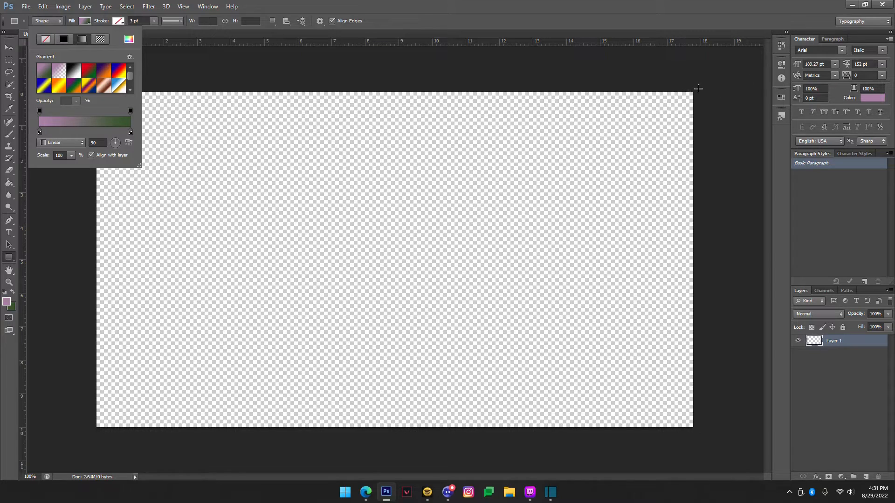
{"action": "left_click_drag", "start_coordinate": [699, 89], "coordinate": [93, 429]}
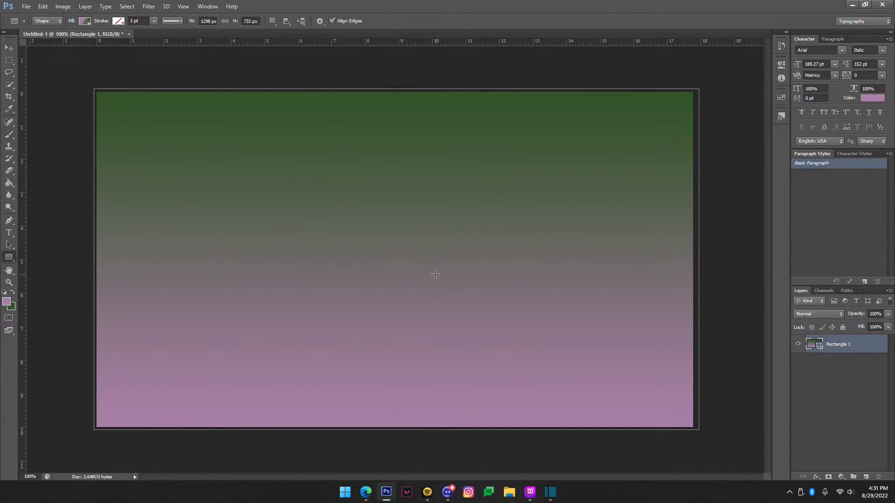
{"action": "key", "text": "Return"}
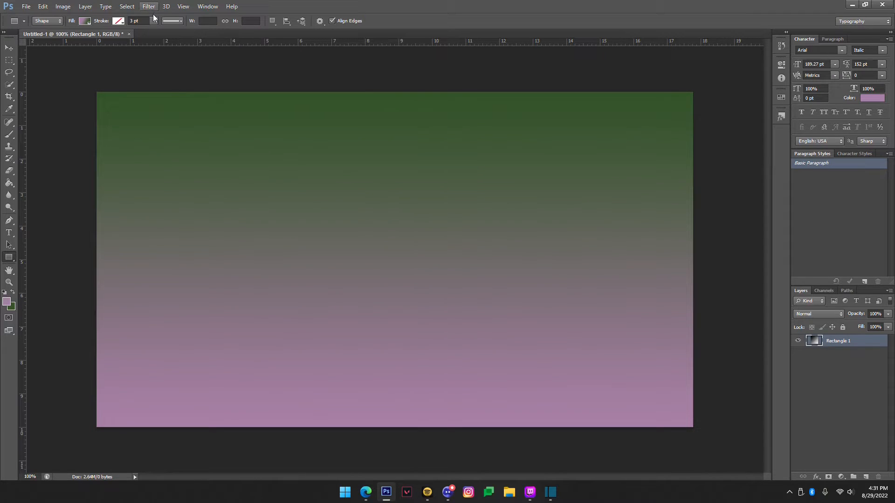
- Rasterize the gradient rectangle and apply the Wave distortion with 1 generator, Square type, wavelength 93 to 94, amplitude 1 to 999 and Repeat Edge Pixels
{"action": "left_click", "coordinate": [149, 7]}
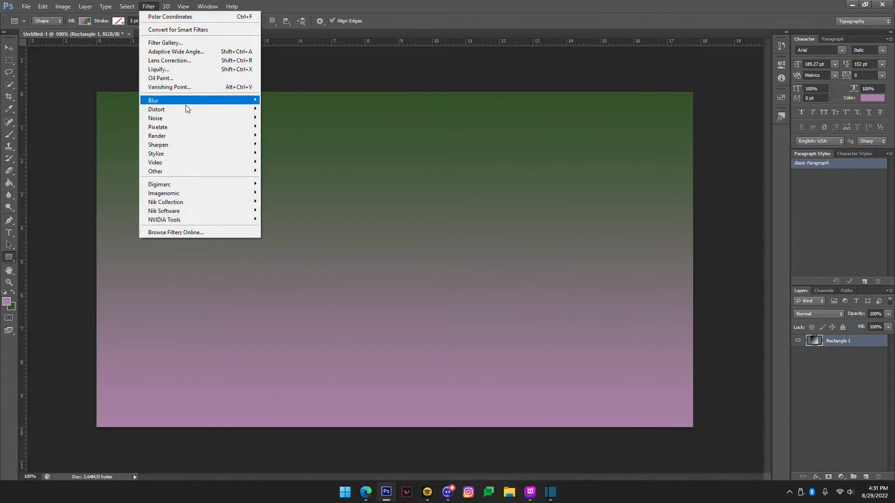
{"action": "mouse_move", "coordinate": [231, 112]}
{"action": "left_click", "coordinate": [290, 171]}
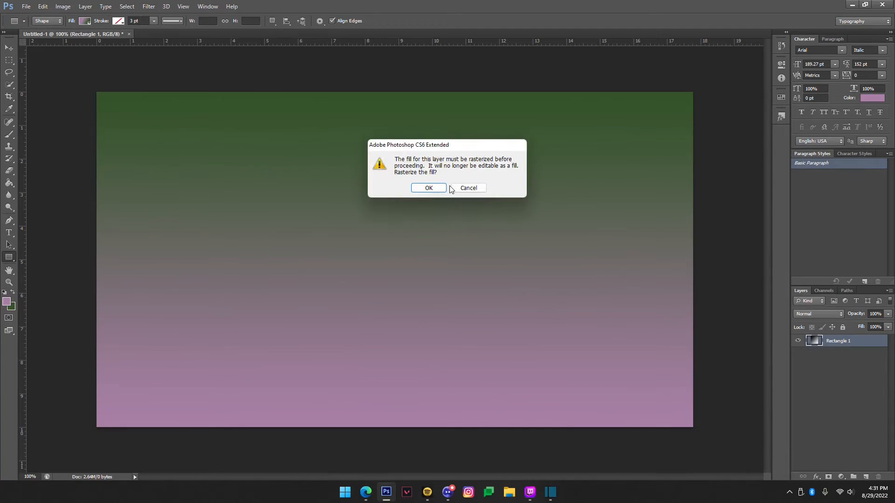
{"action": "left_click", "coordinate": [438, 188]}
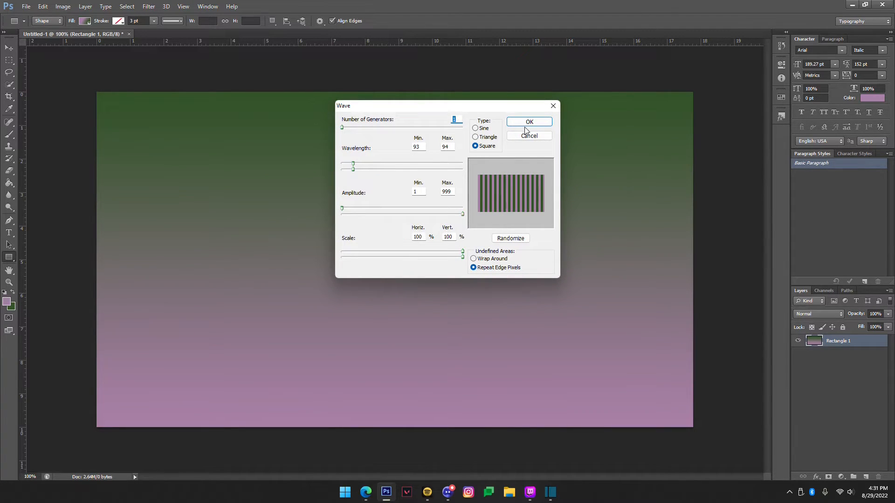
{"action": "left_click", "coordinate": [529, 125]}
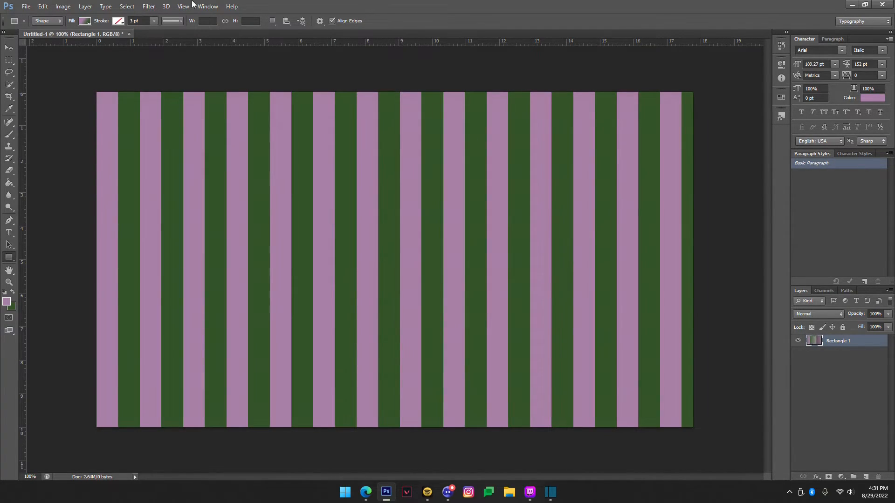
- Apply the Polar Coordinates distortion to the purple and green stripes with the Rectangular to Polar option
{"action": "left_click", "coordinate": [150, 7]}
{"action": "mouse_move", "coordinate": [198, 111]}
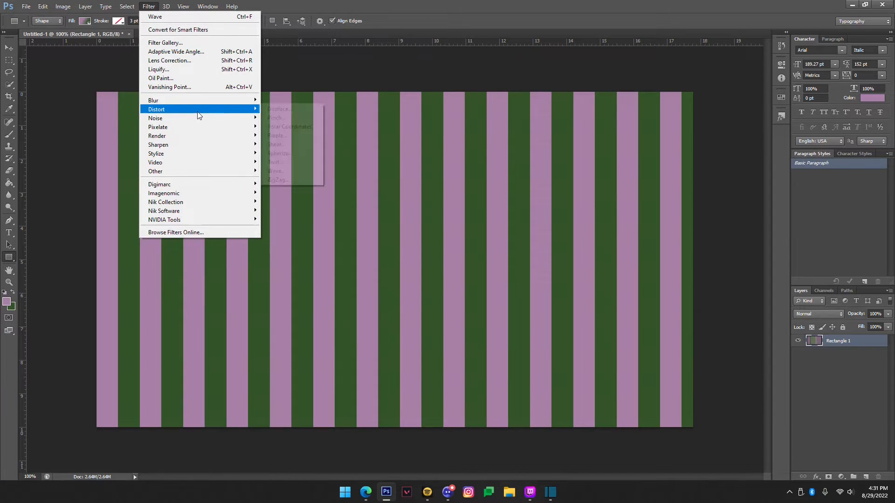
{"action": "left_click", "coordinate": [309, 129]}
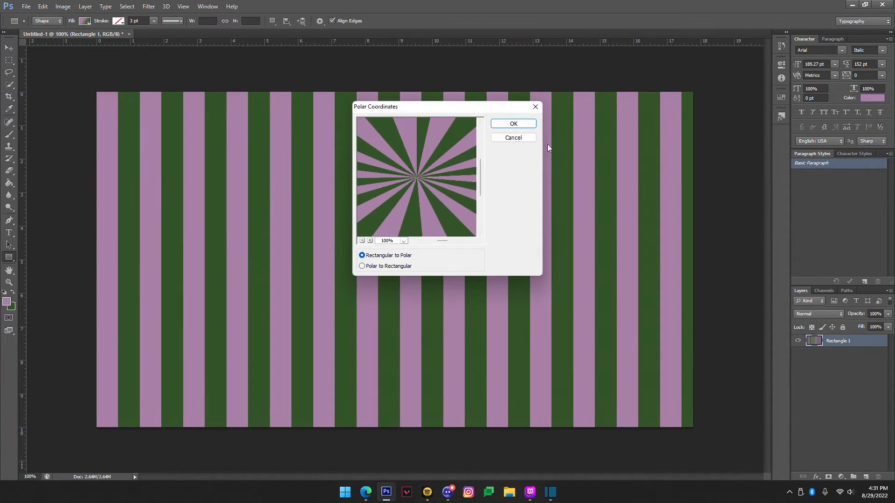
{"action": "left_click", "coordinate": [512, 125]}
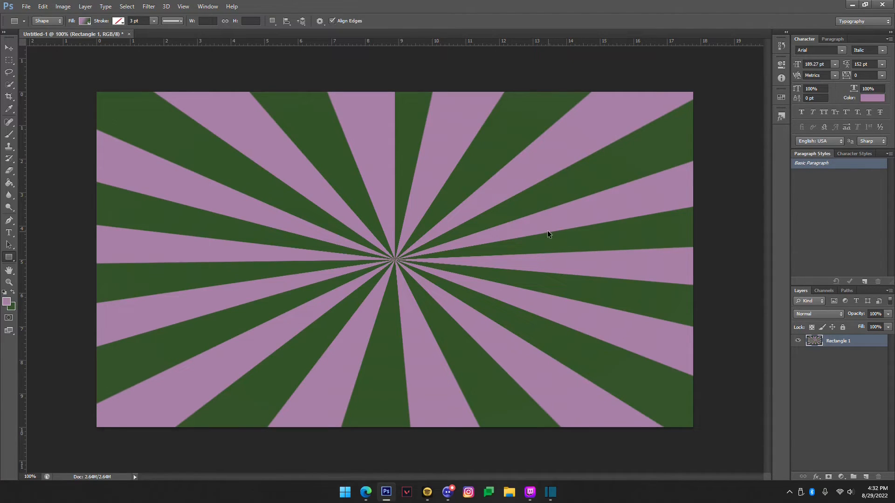
- Save the document to the Desktop as Sunburst Effect 2 in Photoshop format with layers kept
{"action": "key", "text": "ctrl+s"}
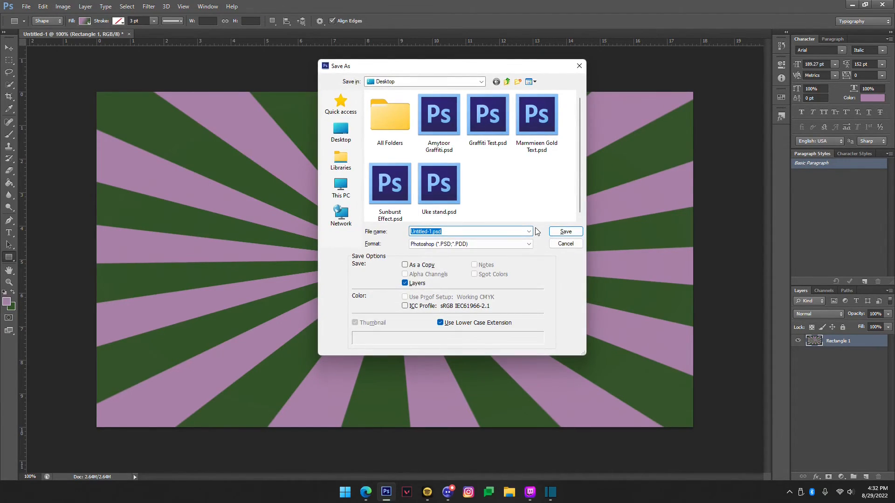
{"action": "key", "text": "BackSpace"}
{"action": "left_click", "coordinate": [557, 241]}
{"action": "key", "text": "ctrl+s"}
{"action": "type", "text": "Sunburst Effect 2"}
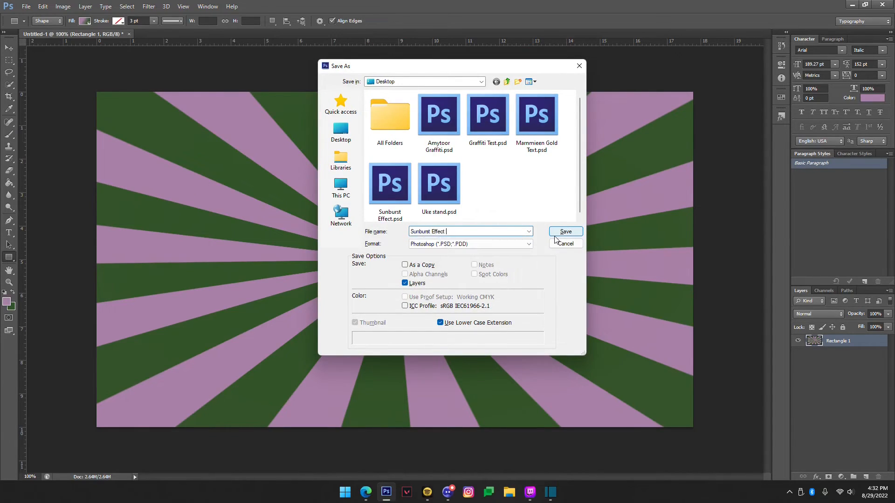
{"action": "left_click", "coordinate": [565, 231]}
{"action": "key", "text": "Return"}
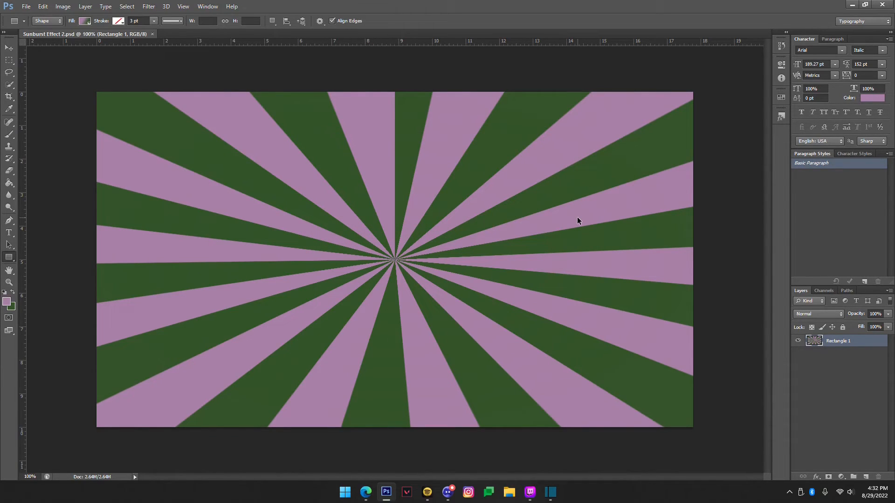
- Save a JPEG copy of Sunburst Effect 2 to the Desktop at Maximum quality 12 with the Baseline ("Standard") format option
{"action": "key", "text": "ctrl+shift+s"}
{"action": "left_click", "coordinate": [528, 244]}
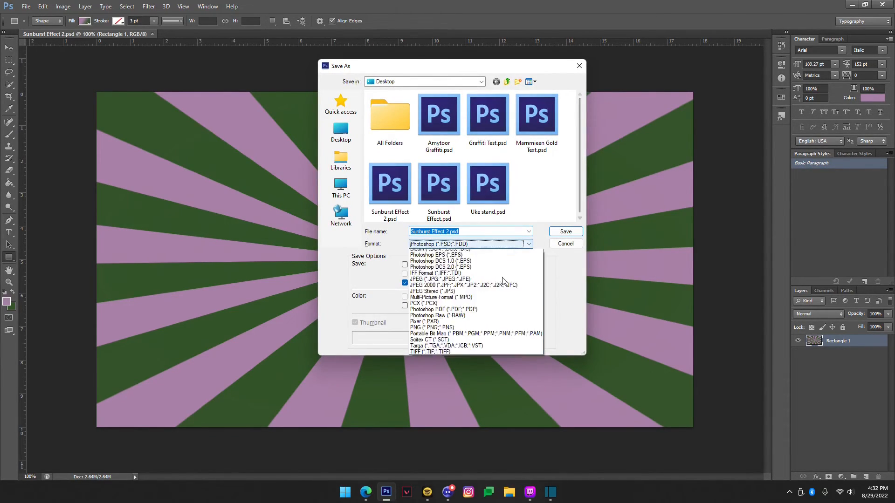
{"action": "left_click", "coordinate": [484, 313]}
{"action": "left_click", "coordinate": [566, 232]}
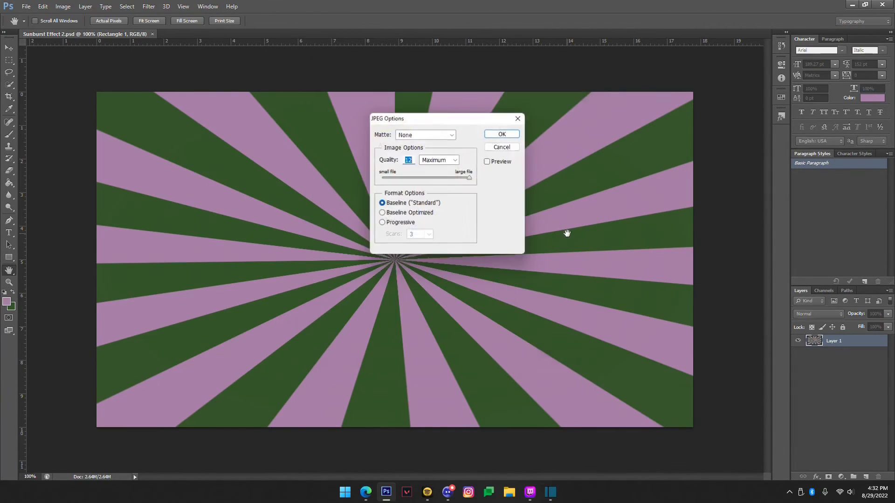
{"action": "key", "text": "Return"}
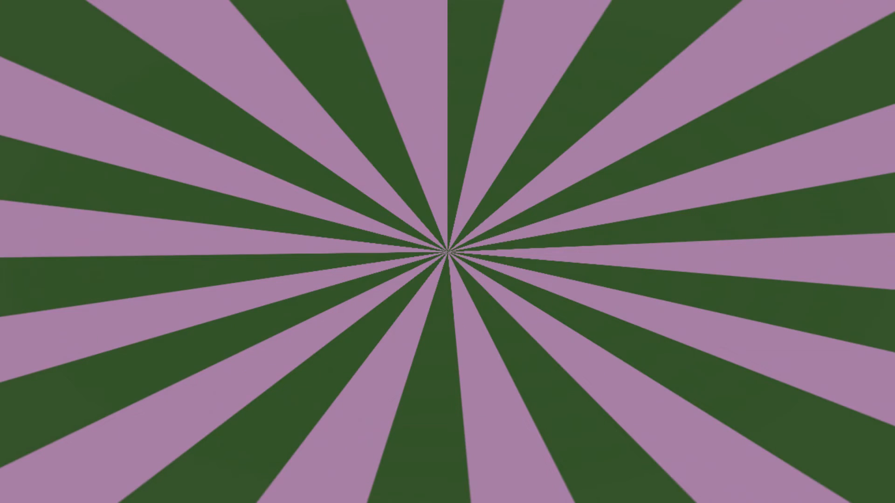